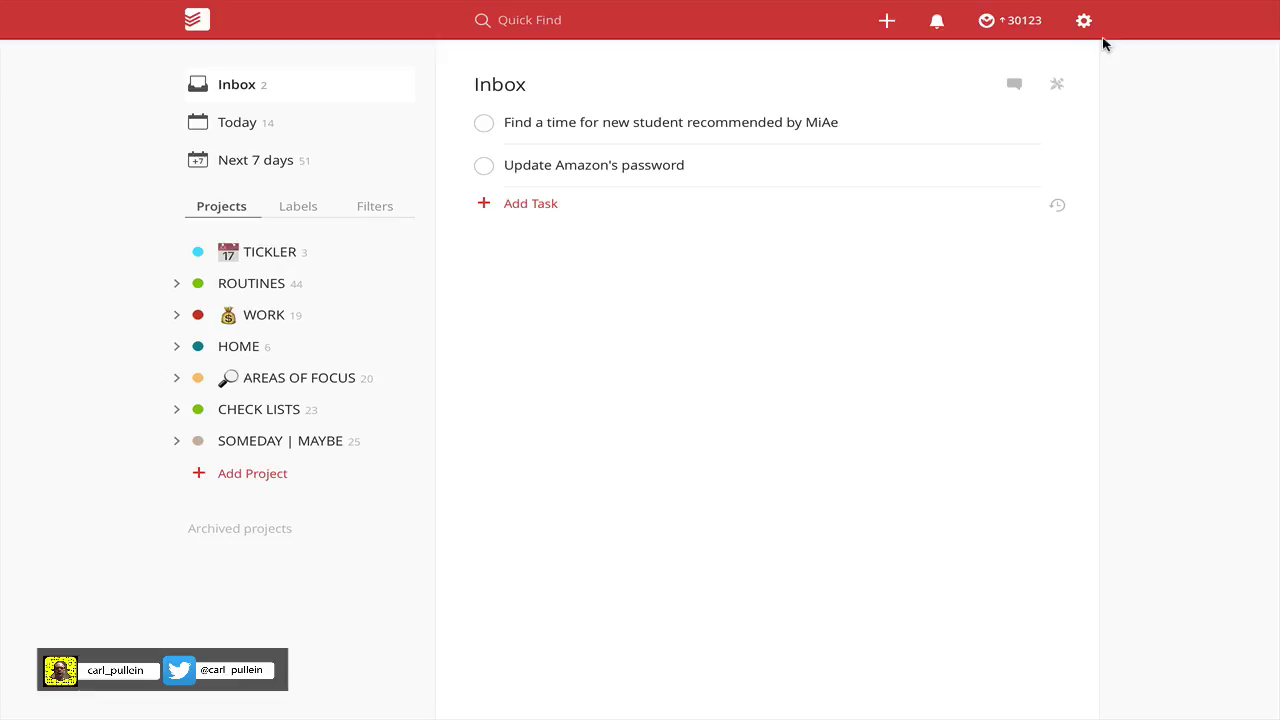
- Open the change log for version 845 and highlight "View and share any project in calendar form" under Version 842
left_click(1084, 22)
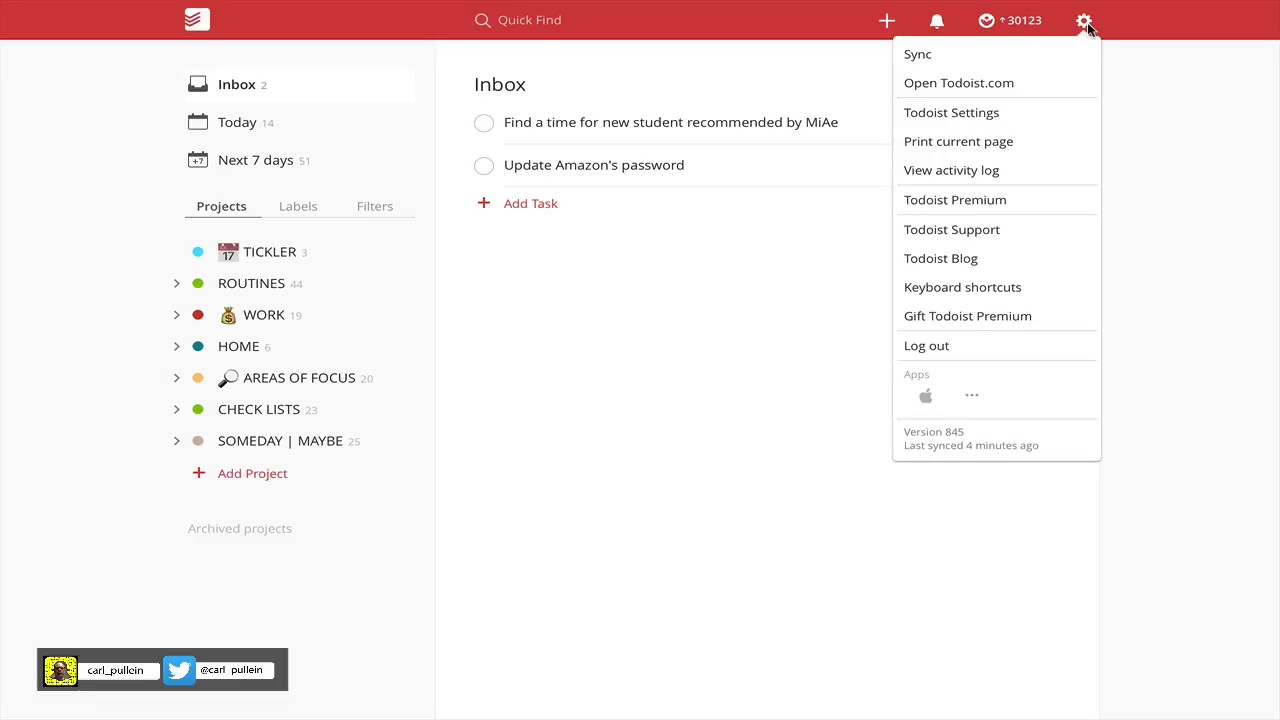
left_click(952, 438)
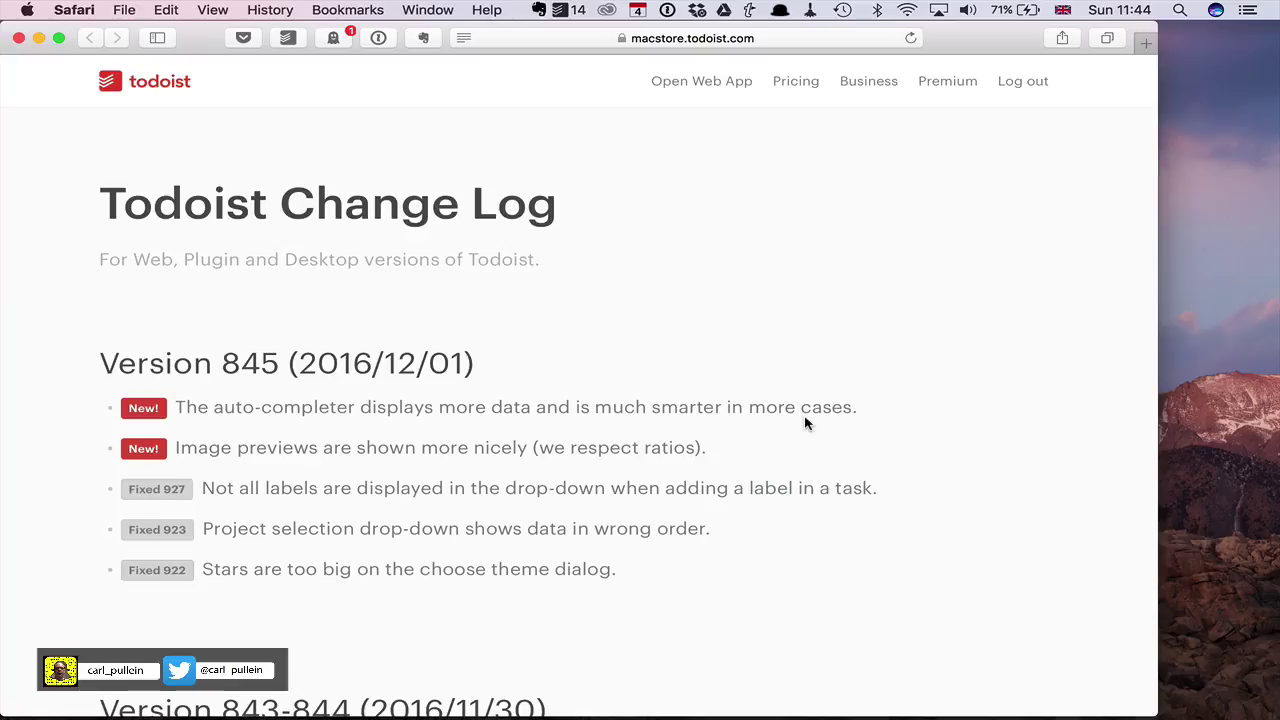
scroll(806, 423, "down", 5)
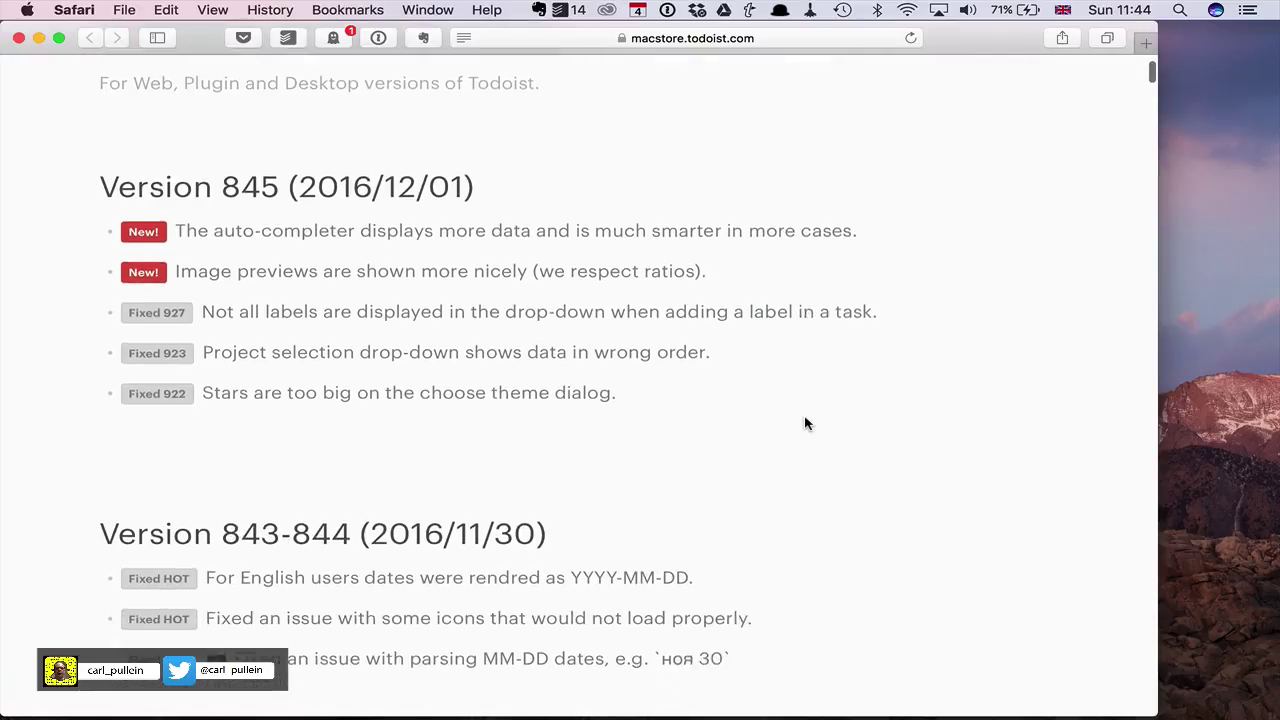
scroll(806, 423, "down", 5)
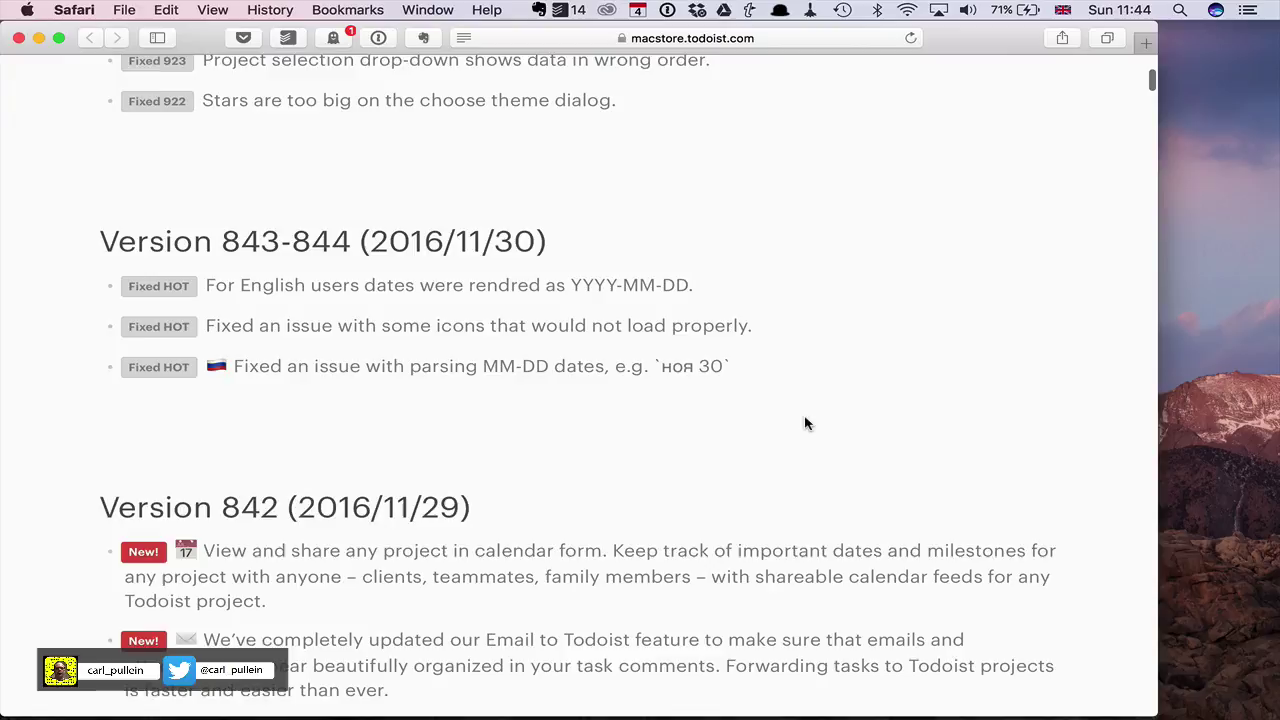
scroll(806, 423, "down", 5)
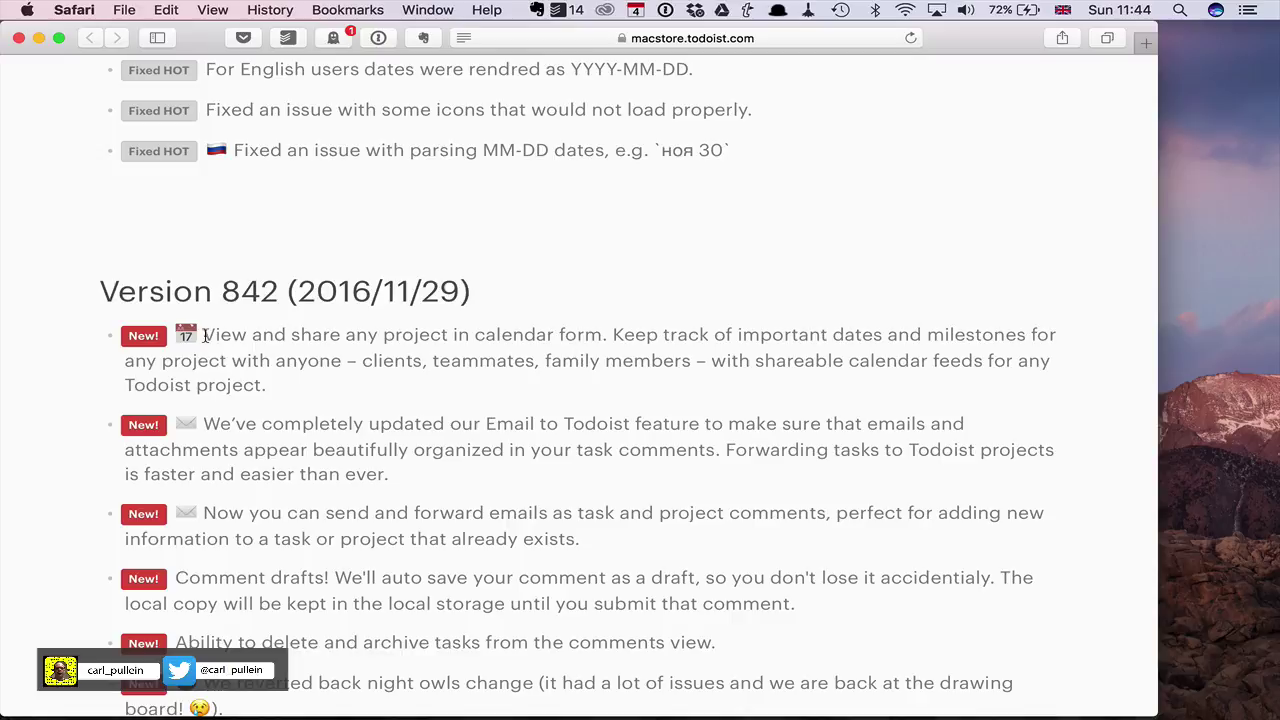
left_click_drag(204, 334, 602, 334)
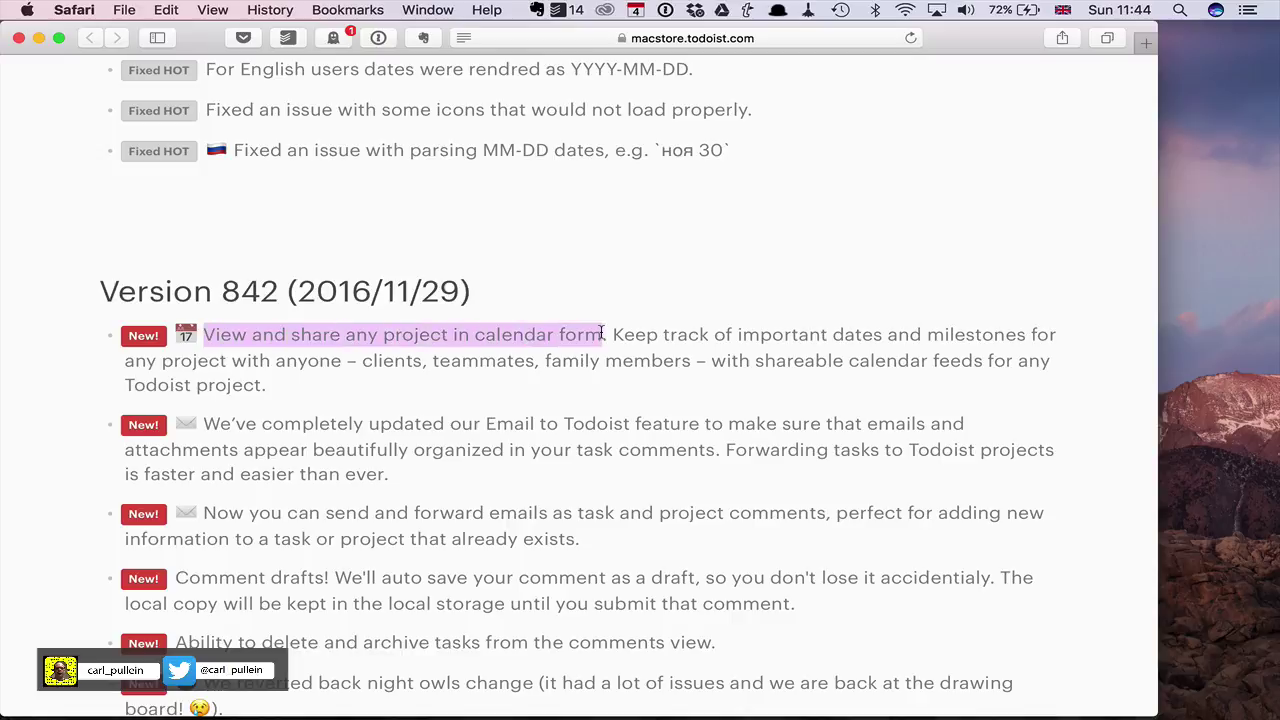
- Return to Todoist and view the Calendar feed section in the general Todoist settings, closing the settings when done
key("ctrl+Right")
left_click(711, 287)
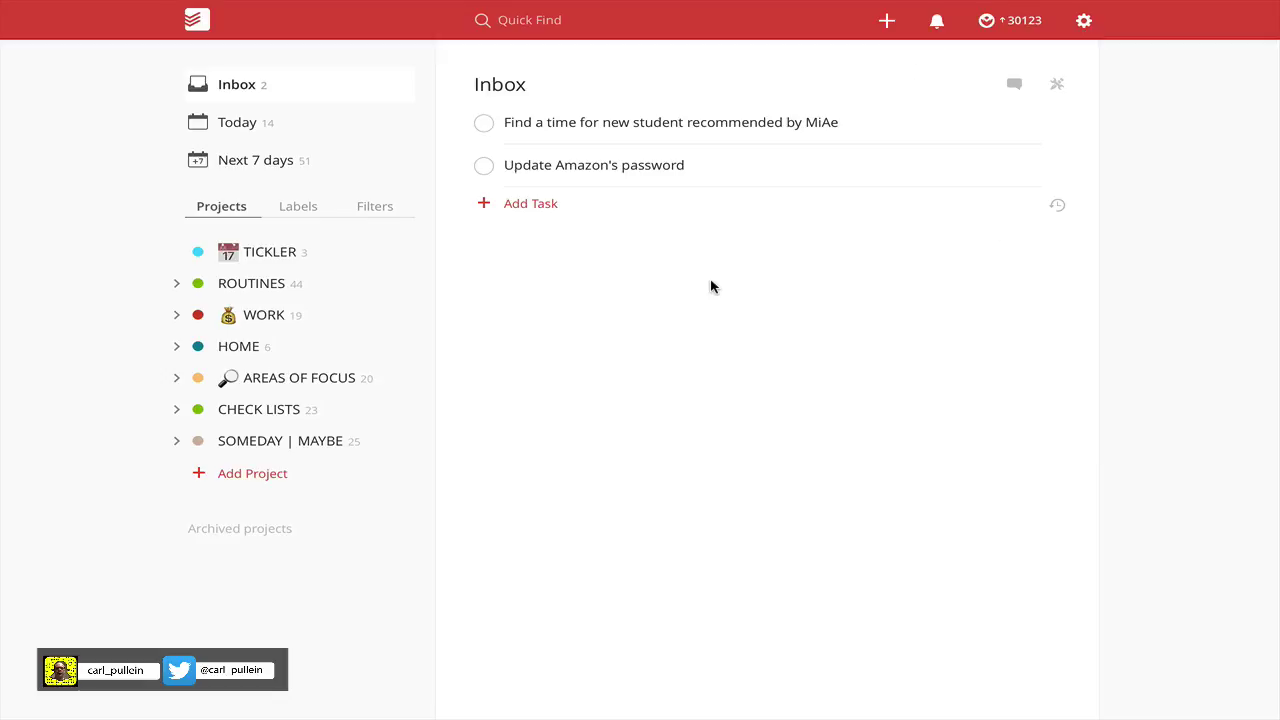
left_click(1084, 21)
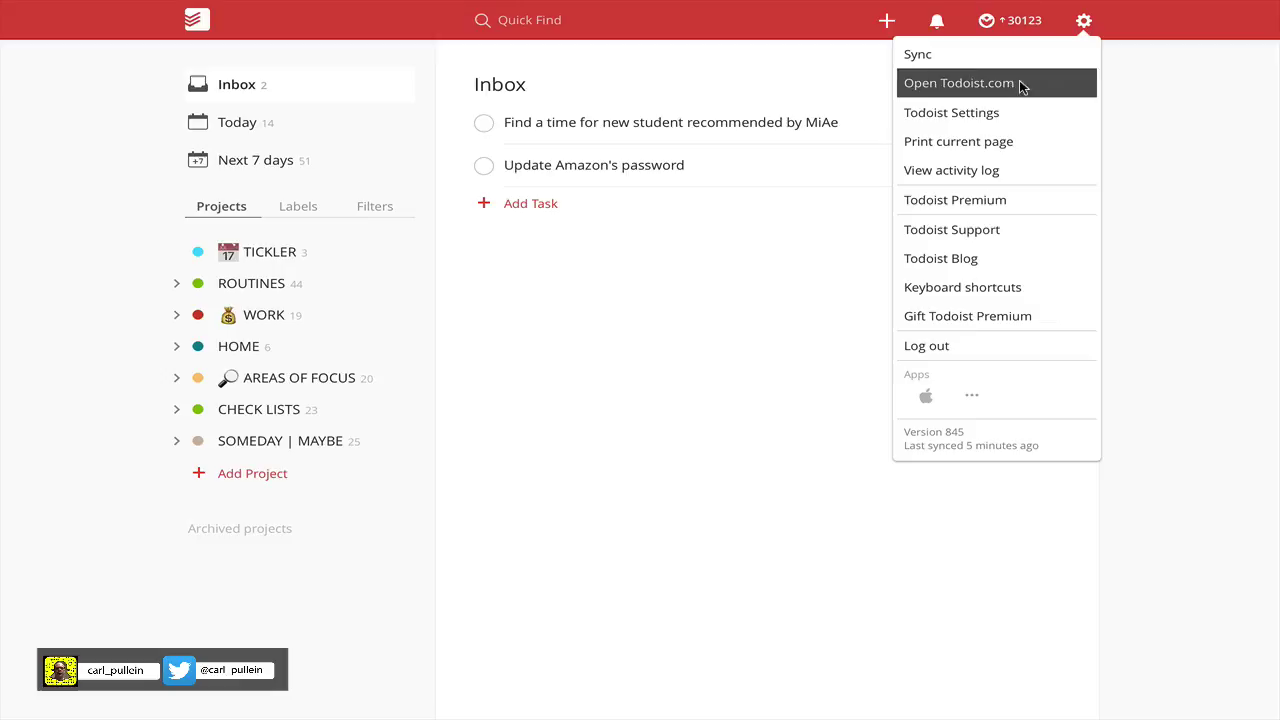
left_click(980, 113)
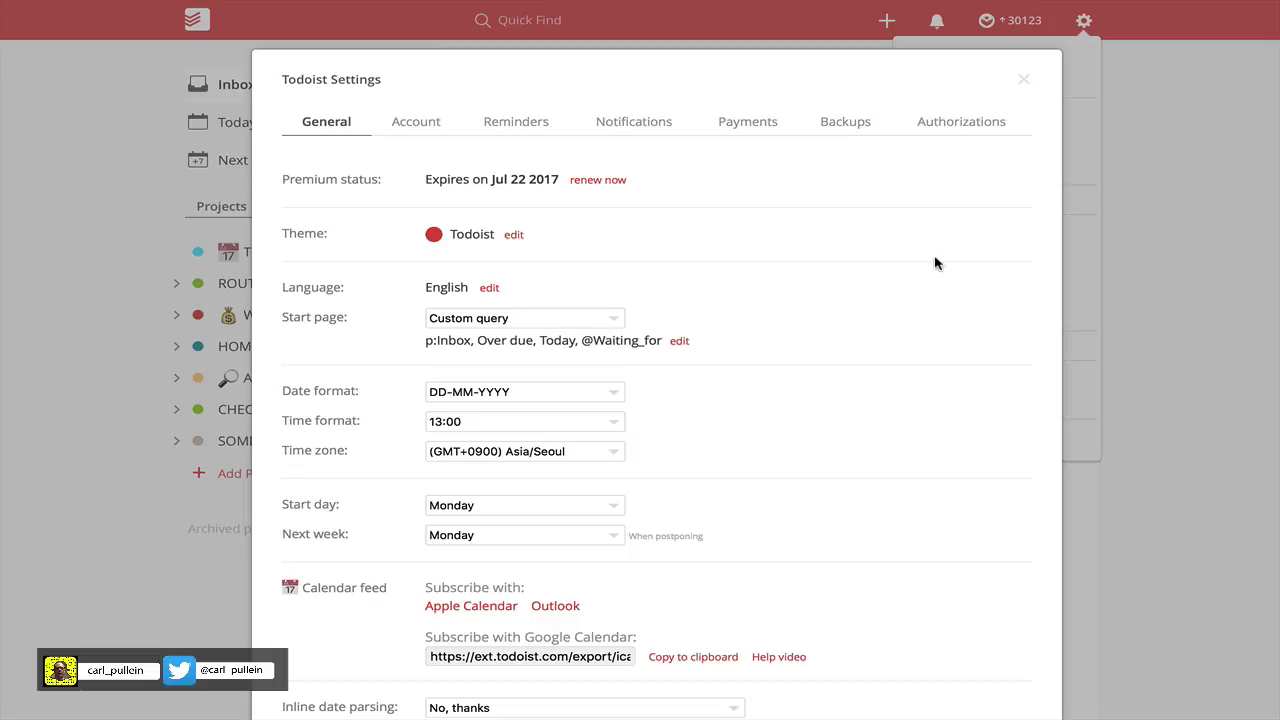
left_click(1022, 80)
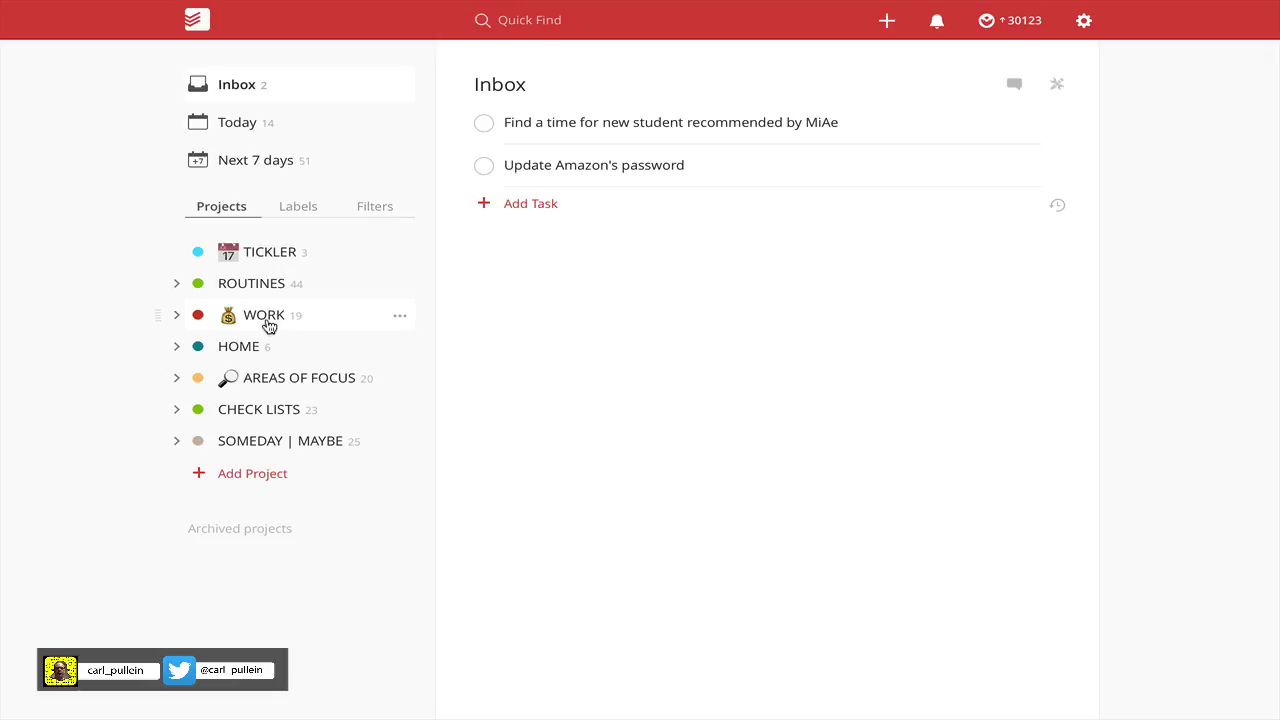
- View the WORK project's subprojects and its project calendar feed options, closing the dialog when done
left_click(175, 317)
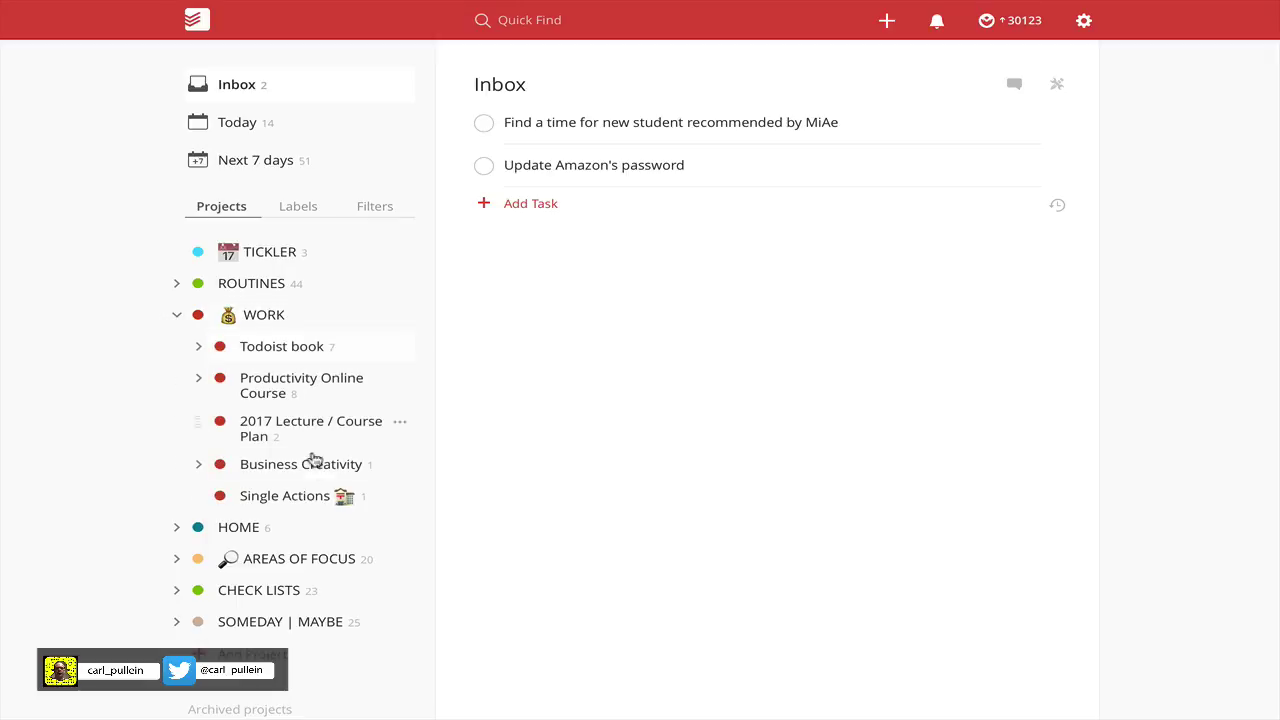
left_click(177, 317)
left_click(400, 316)
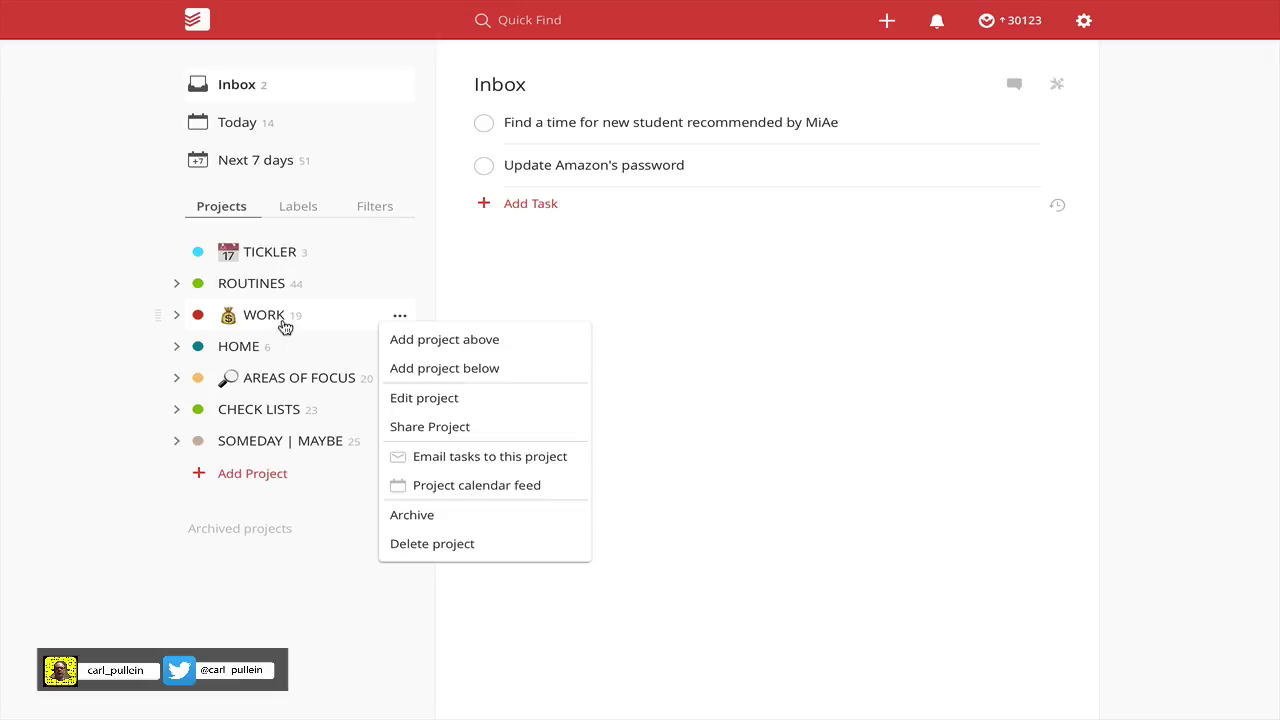
left_click(479, 487)
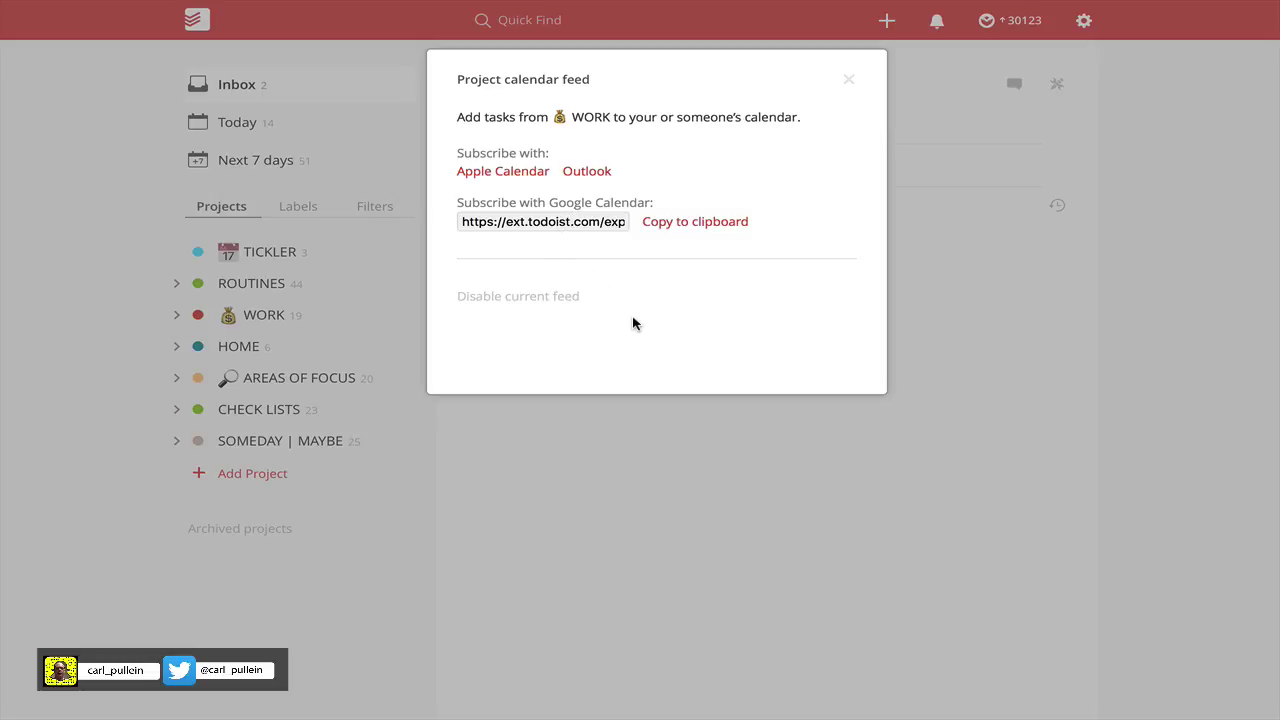
left_click(848, 79)
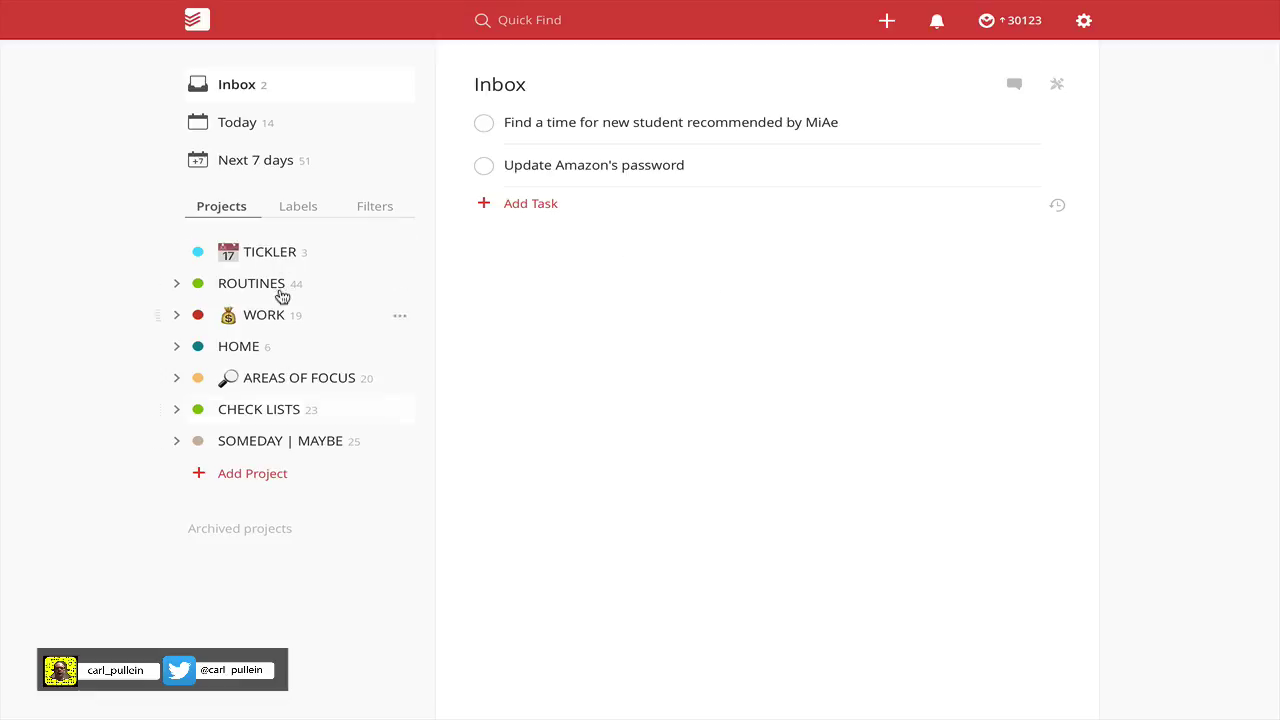
- Switch back to Safari and close the Todoist change log window
key("ctrl+Left")
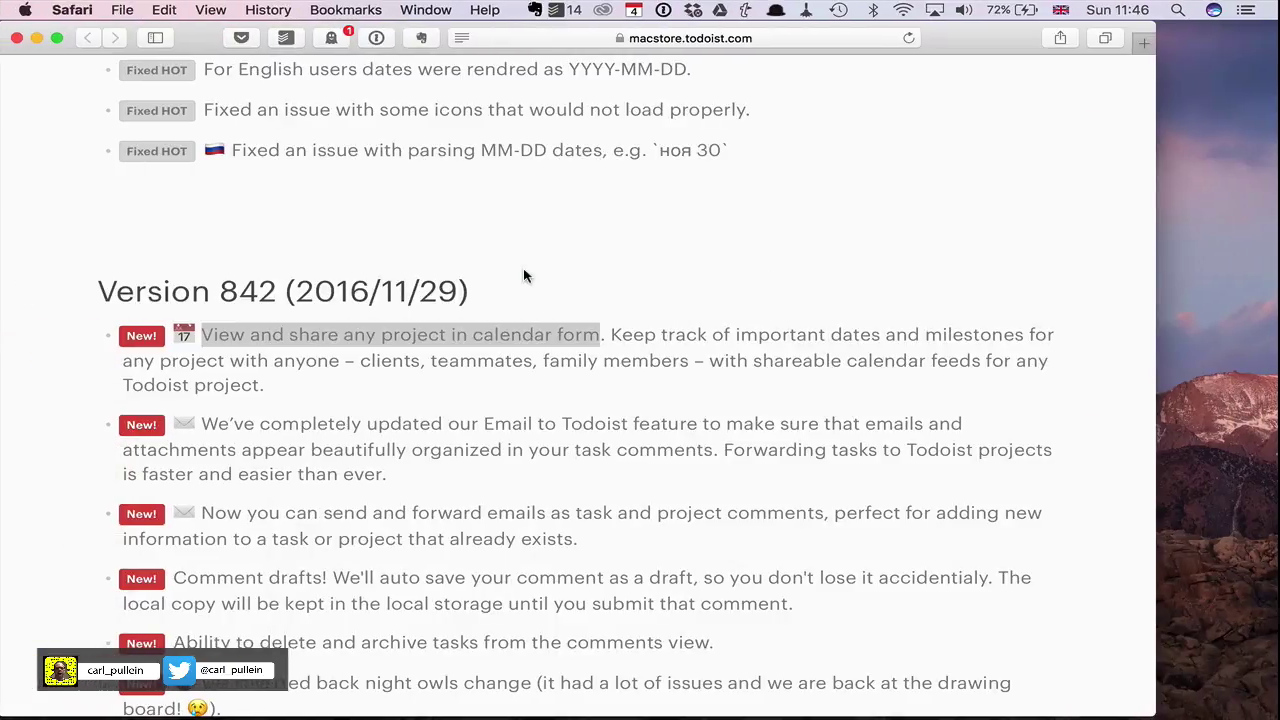
left_click(17, 40)
mouse_move(486, 700)
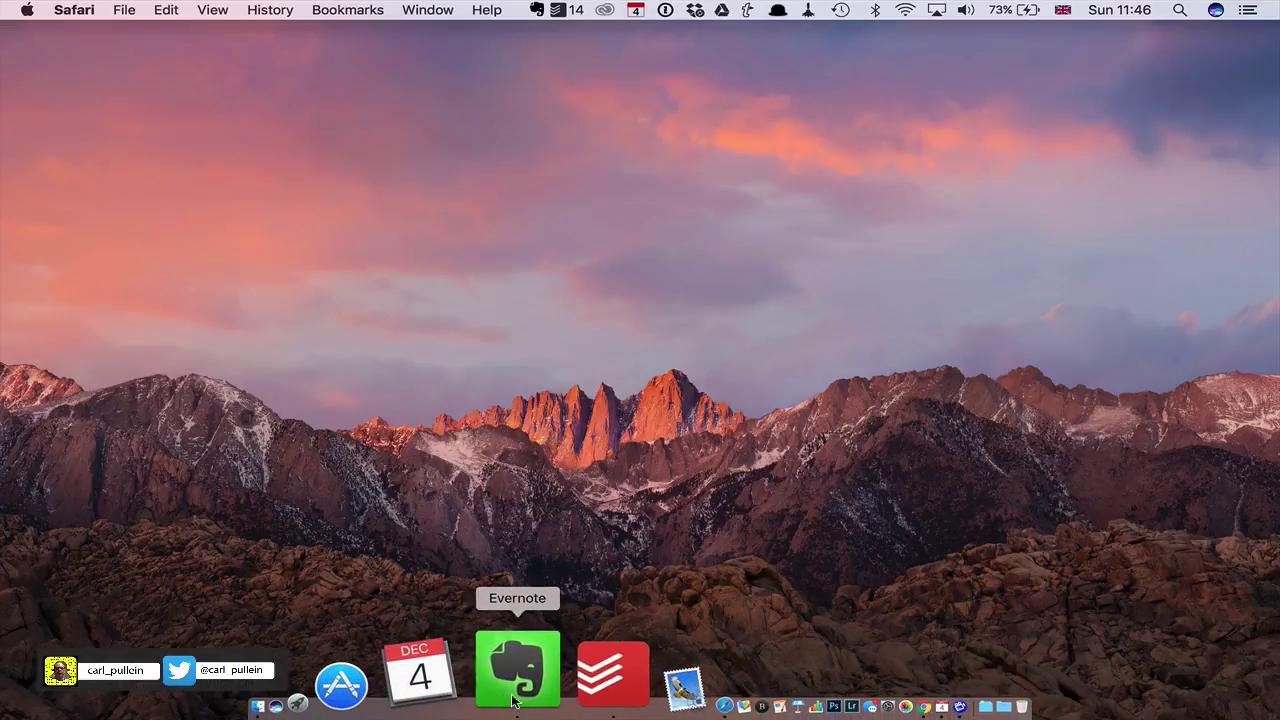
left_click(781, 684)
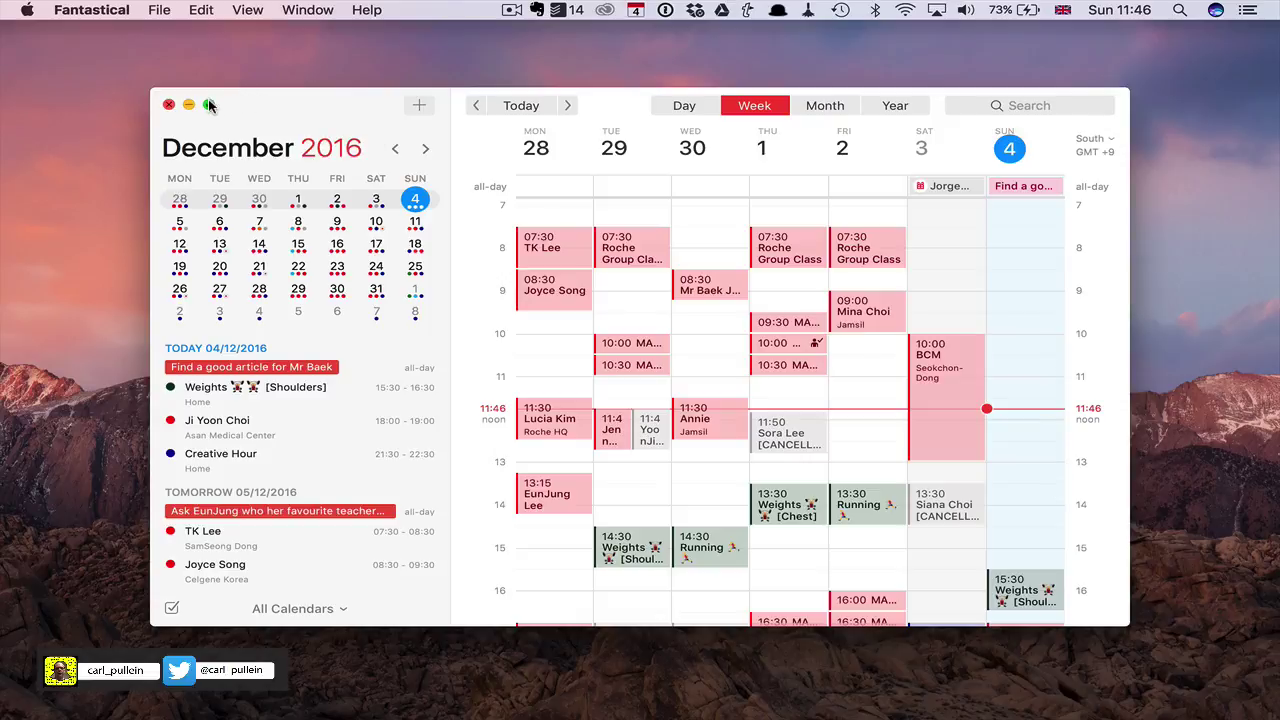
left_click(209, 105)
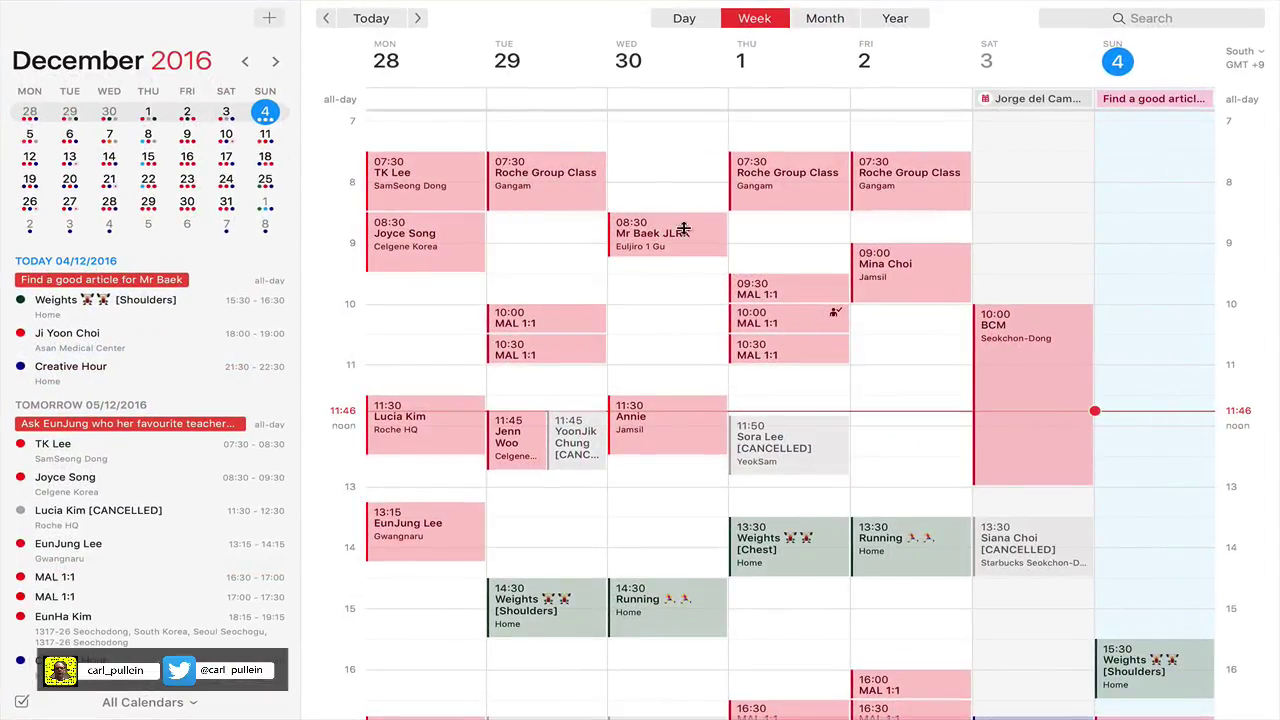
mouse_move(105, 7)
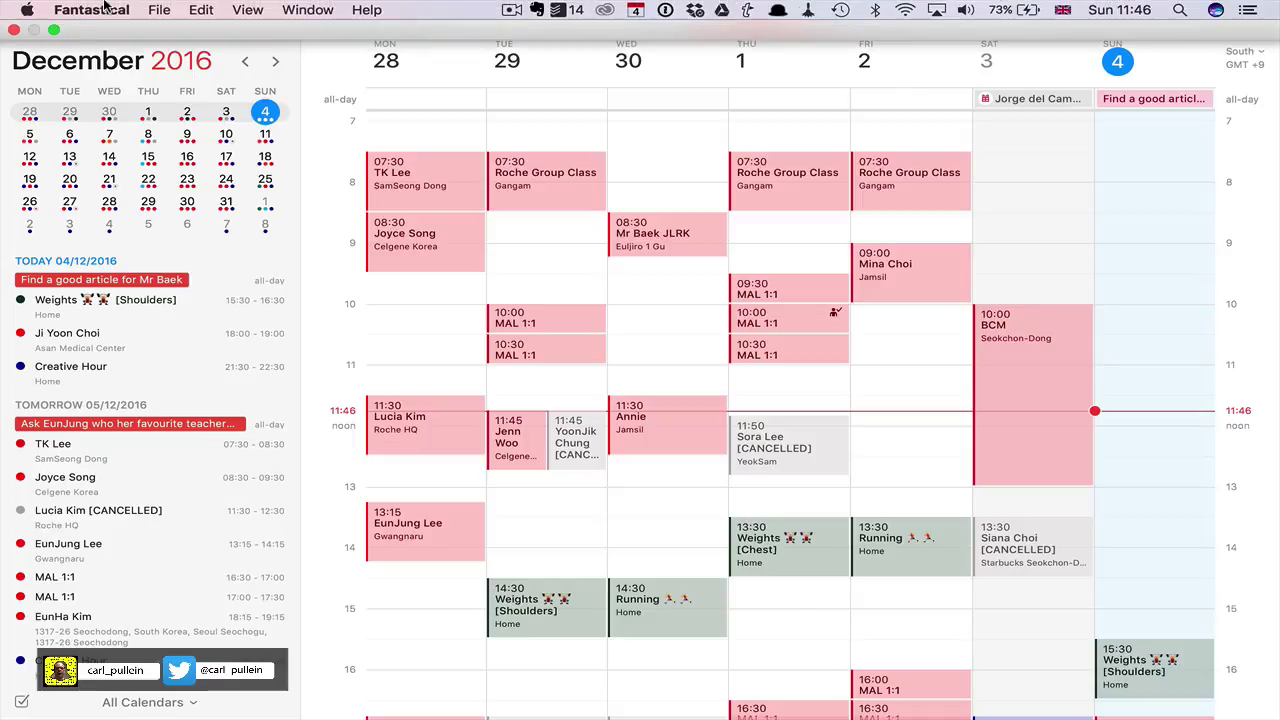
left_click(14, 29)
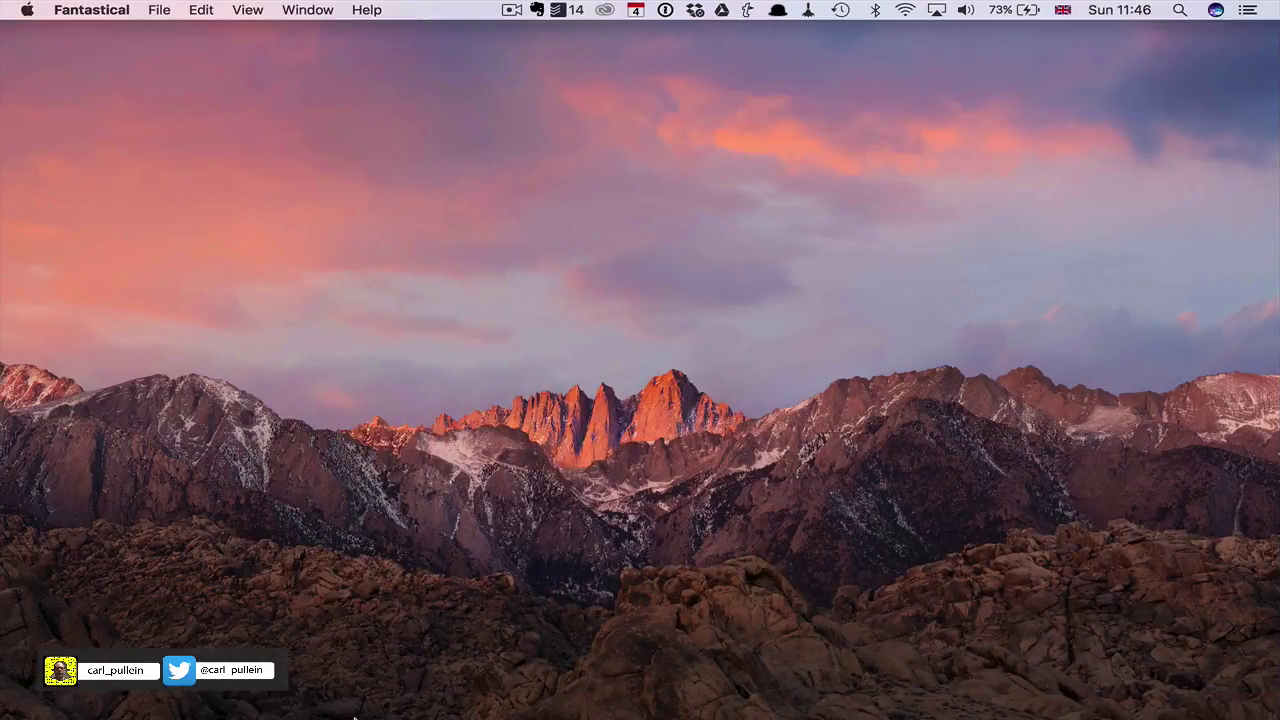
- Open the macOS Calendar app and show it in full screen
mouse_move(420, 712)
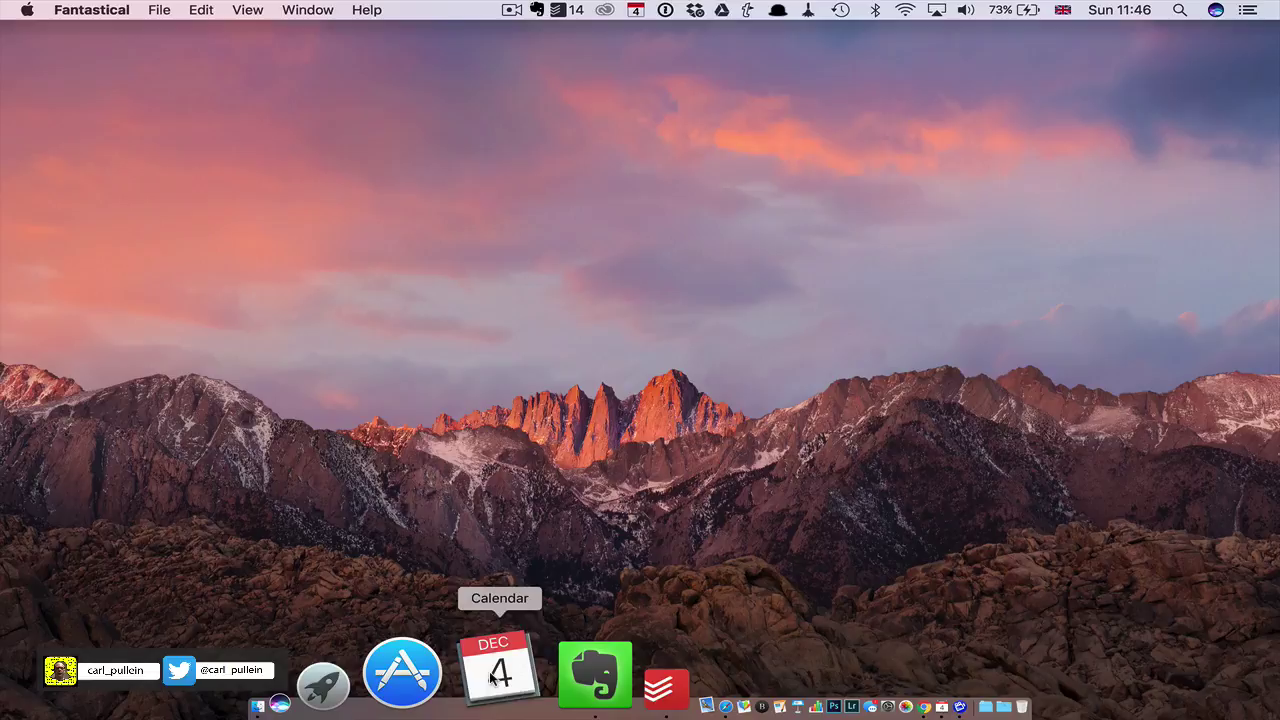
left_click(494, 672)
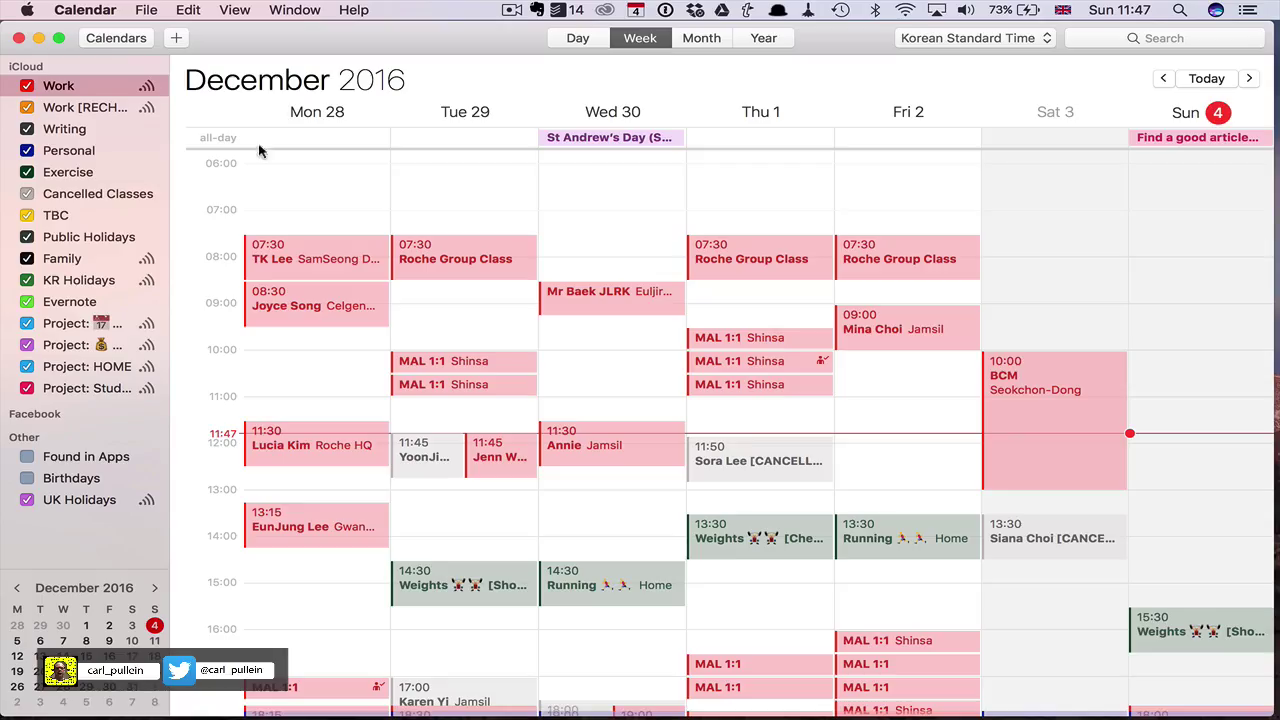
left_click(60, 40)
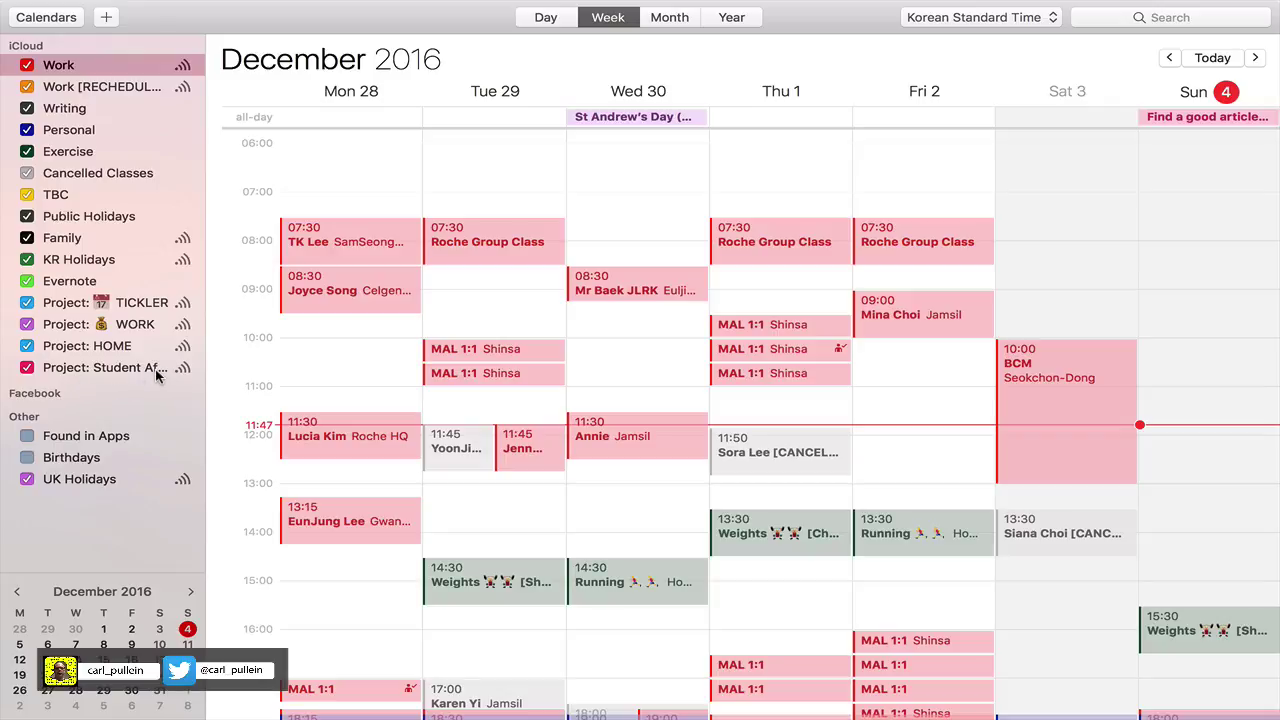
- Browse the weekly calendar to the week of 5 December 2016 to examine the all-day tasks from the subscribed Todoist projects
left_click(194, 236)
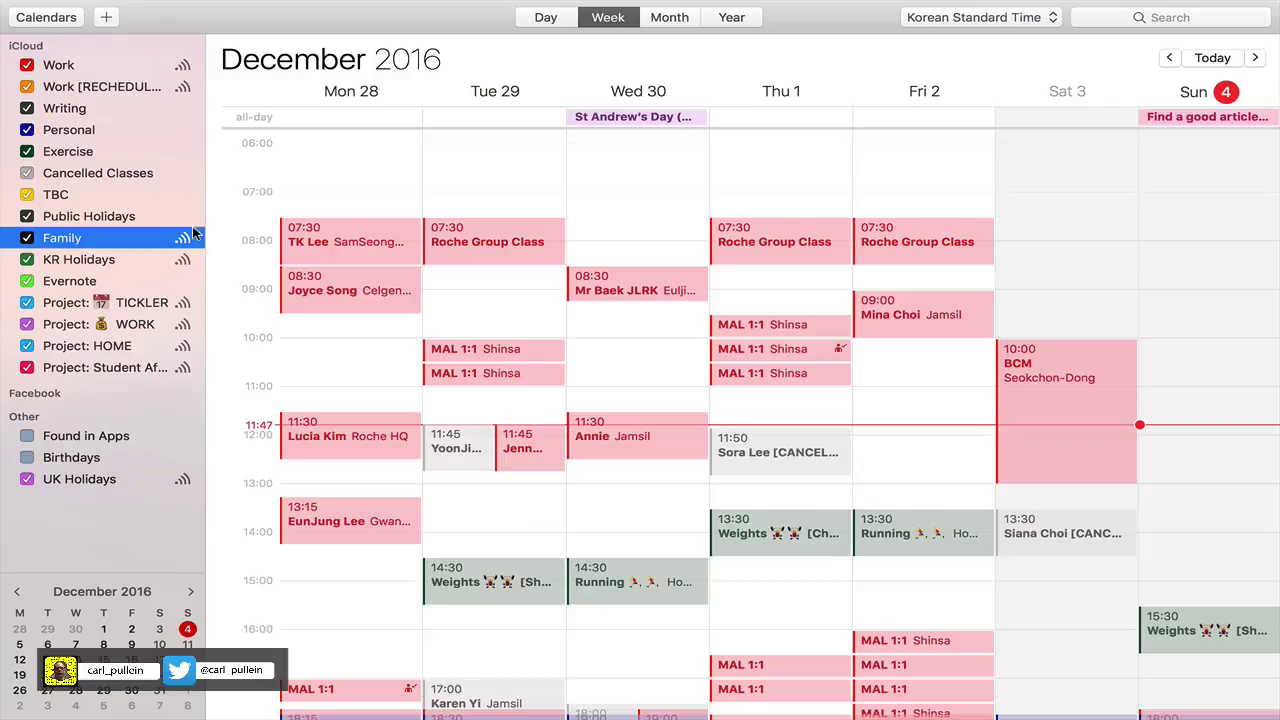
left_click(314, 250)
scroll(325, 175, "left", 5)
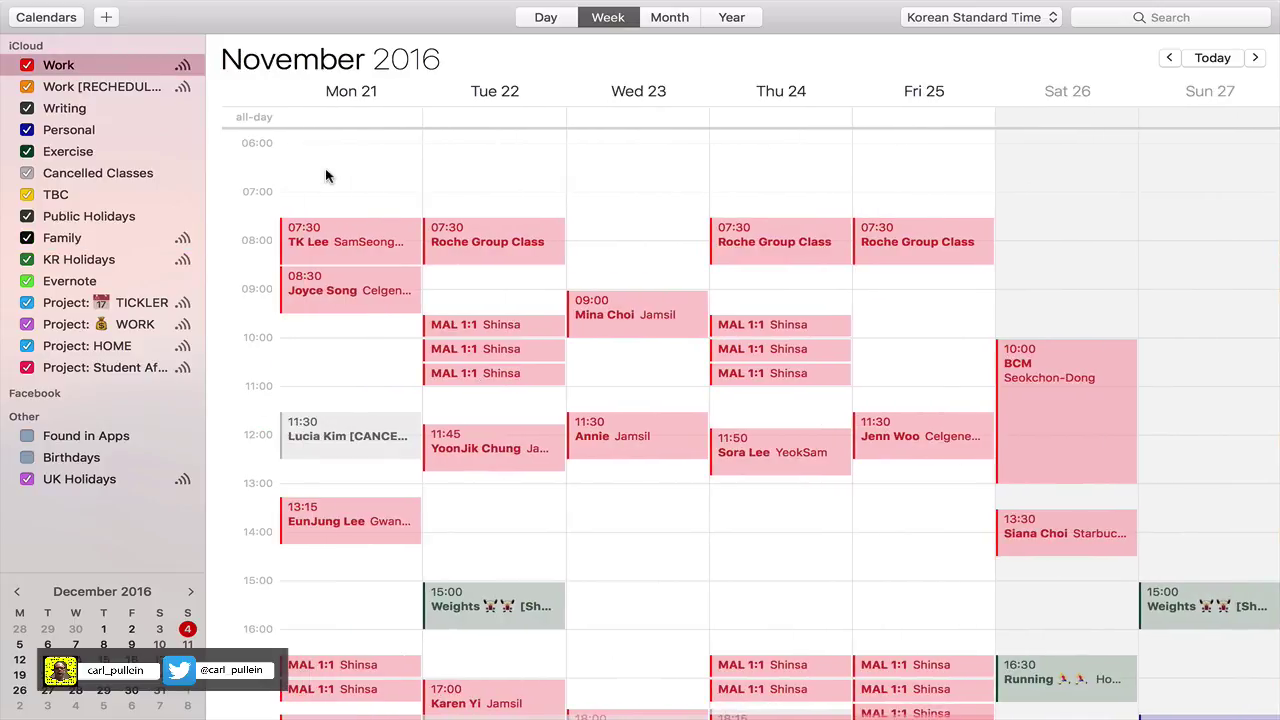
scroll(325, 175, "right", 5)
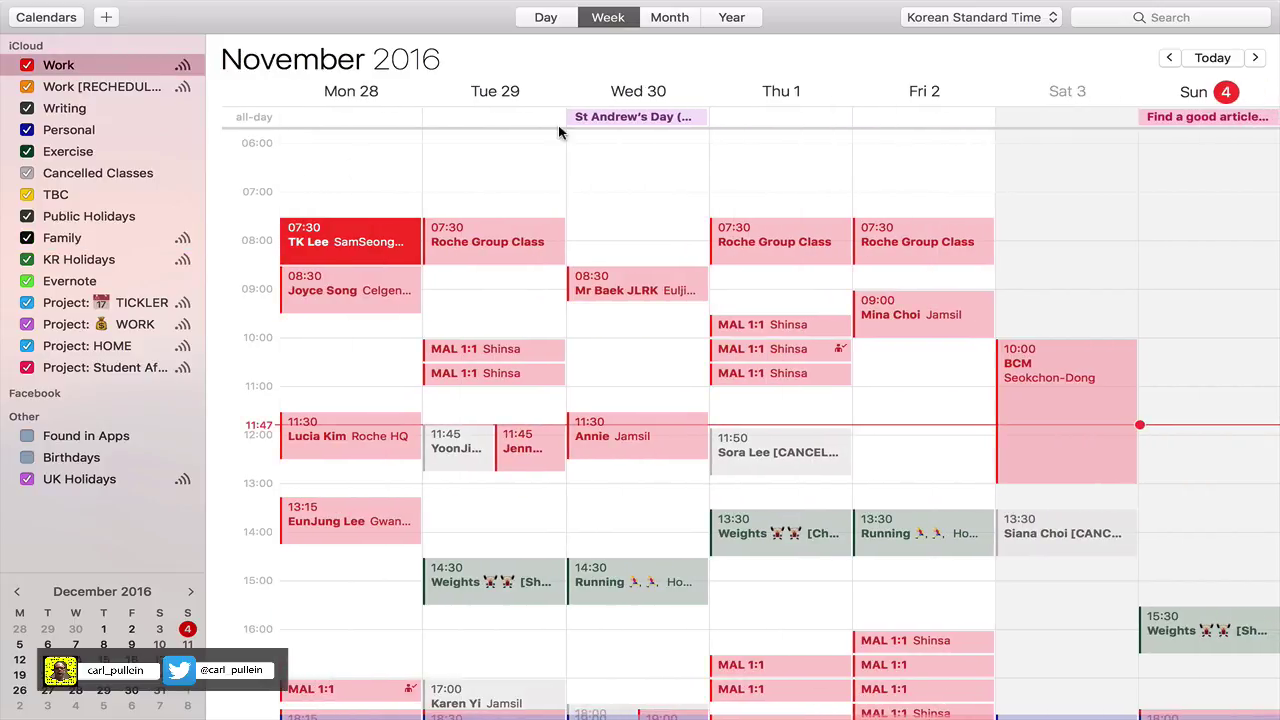
scroll(617, 214, "right", 5)
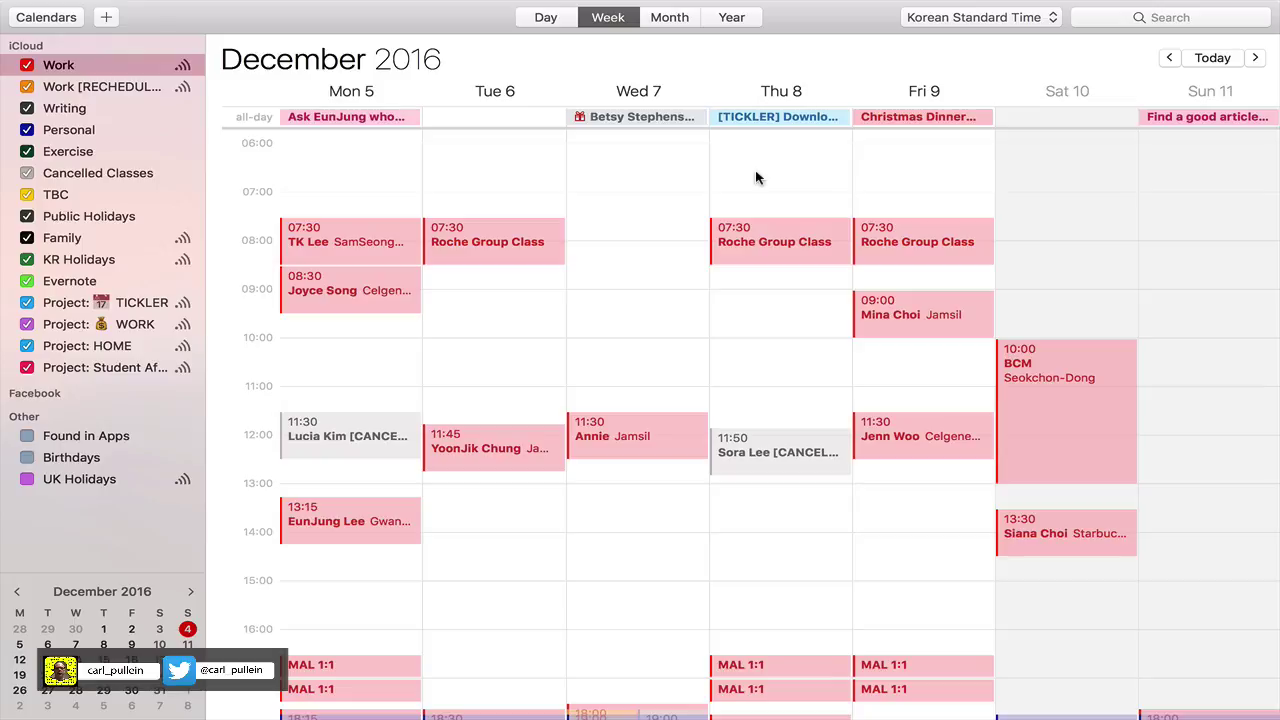
- Switch to Todoist and view the TICKLER project's calendar feed subscription options, closing the dialog when done
key("super+Tab")
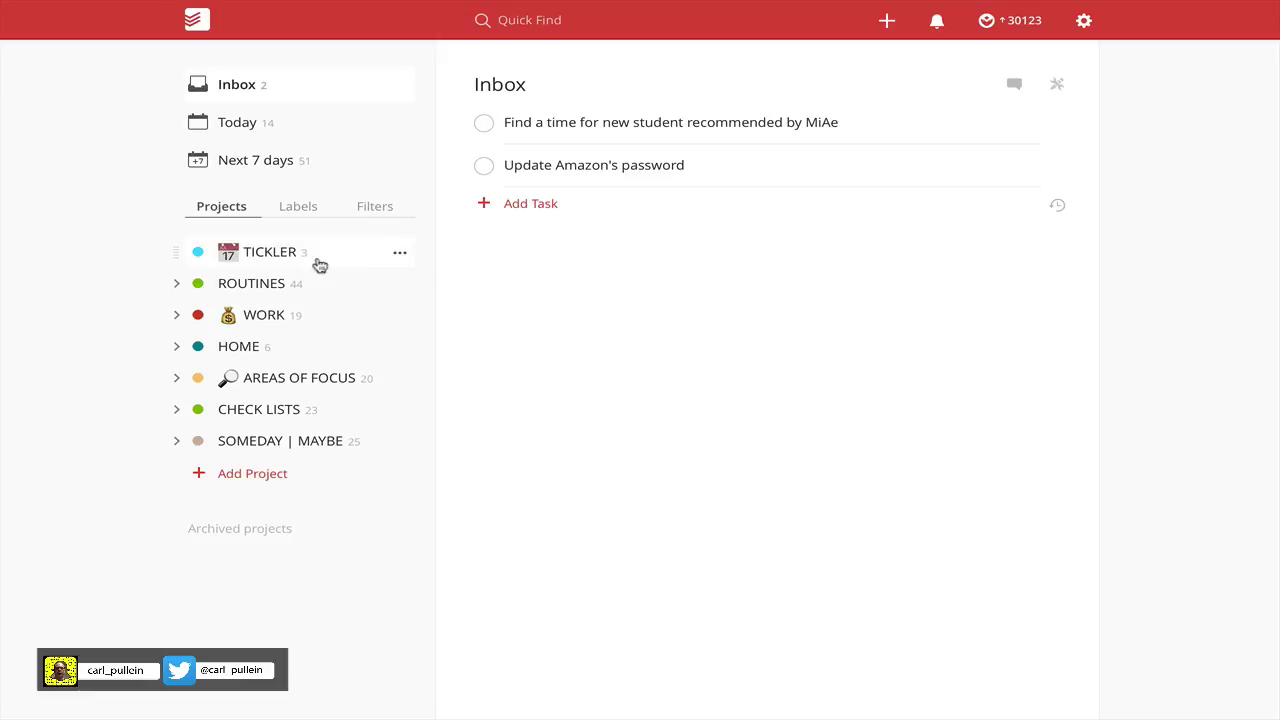
left_click(401, 256)
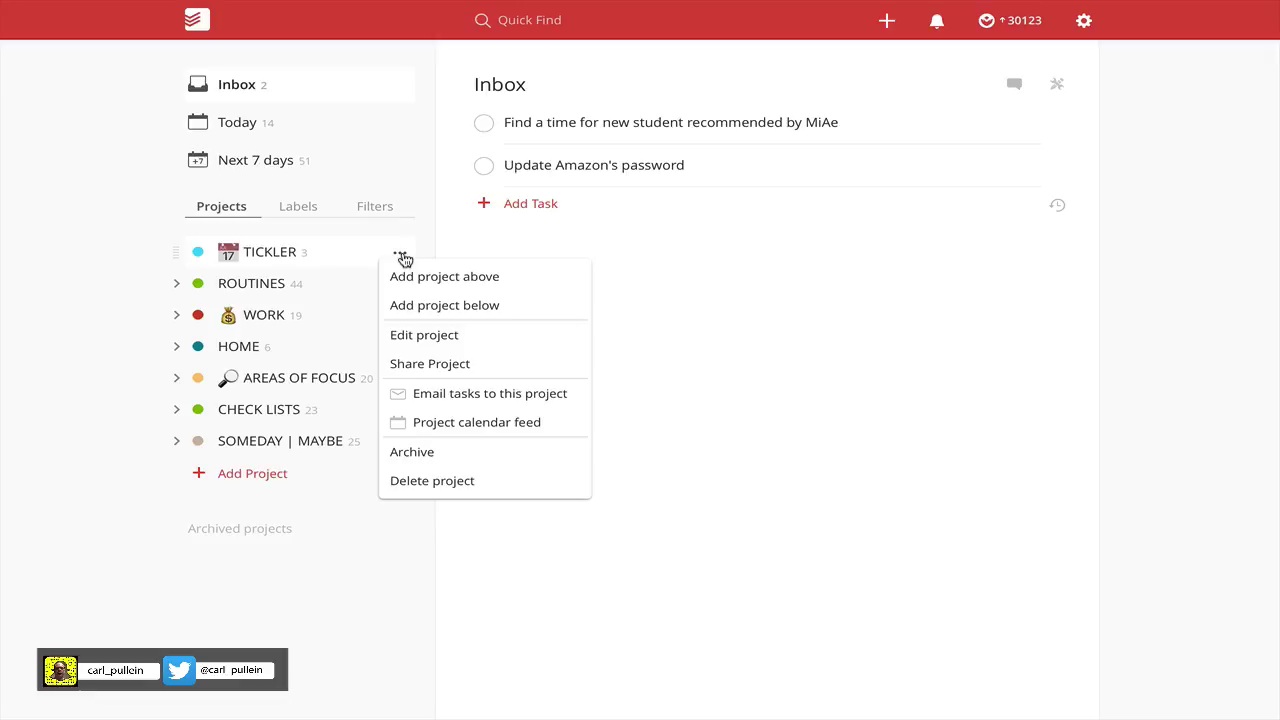
left_click(476, 422)
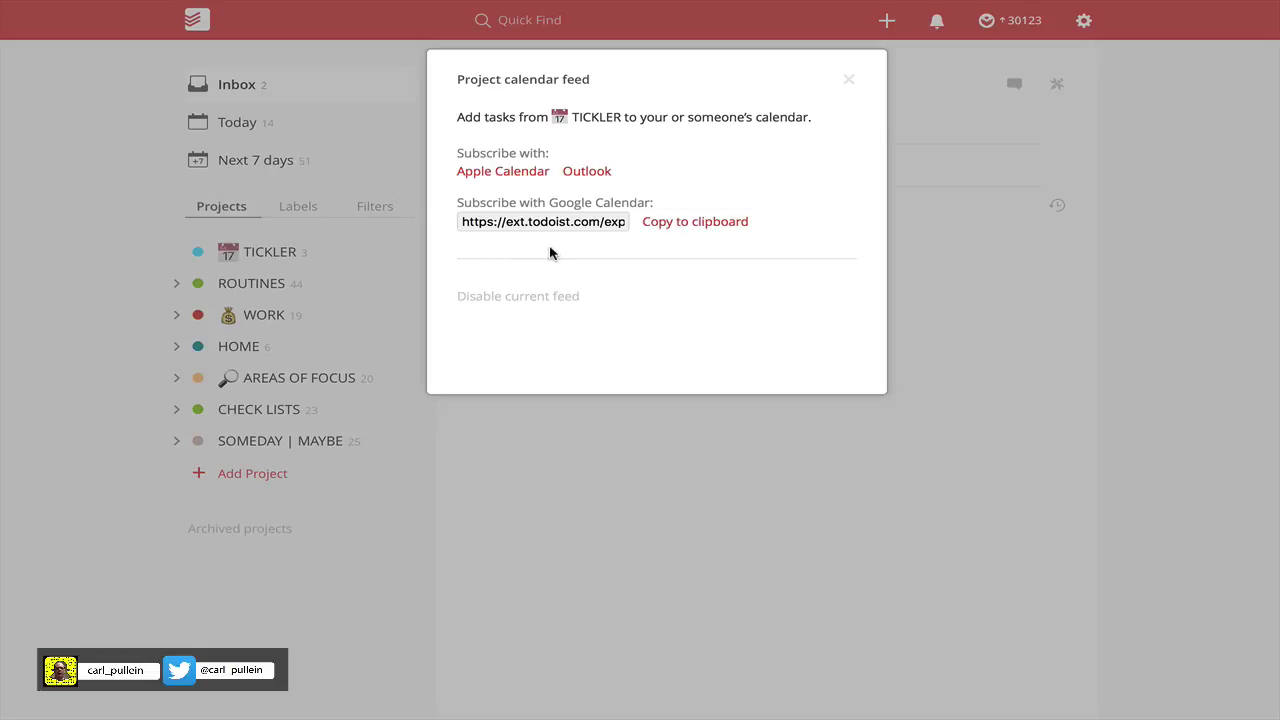
left_click(849, 82)
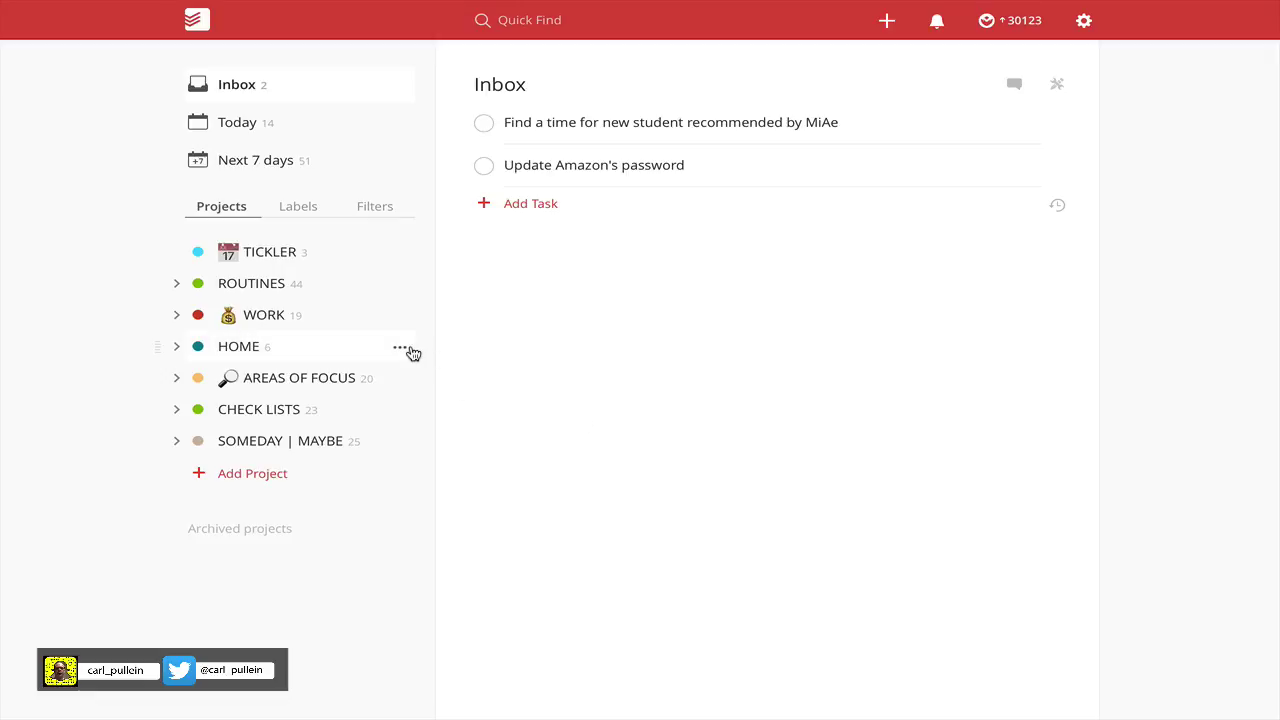
- Open the HOME project and view the available project actions for AREAS OF FOCUS without choosing one
left_click(410, 352)
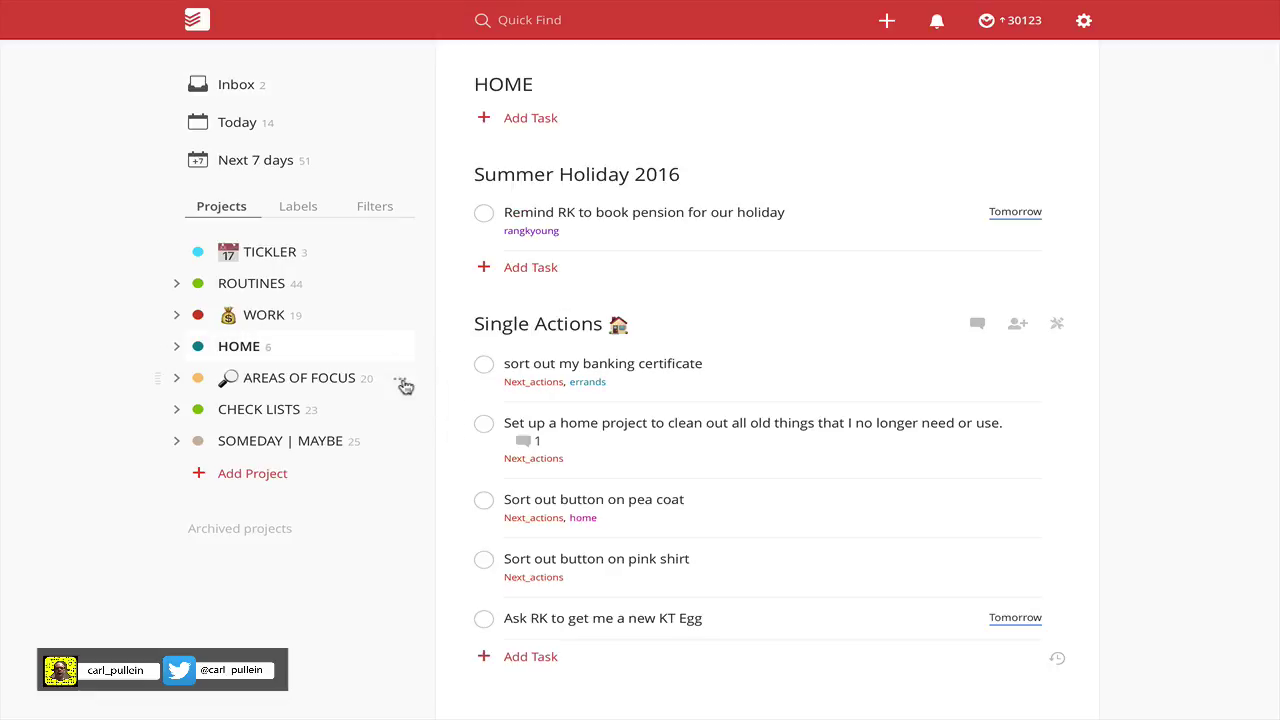
left_click(401, 378)
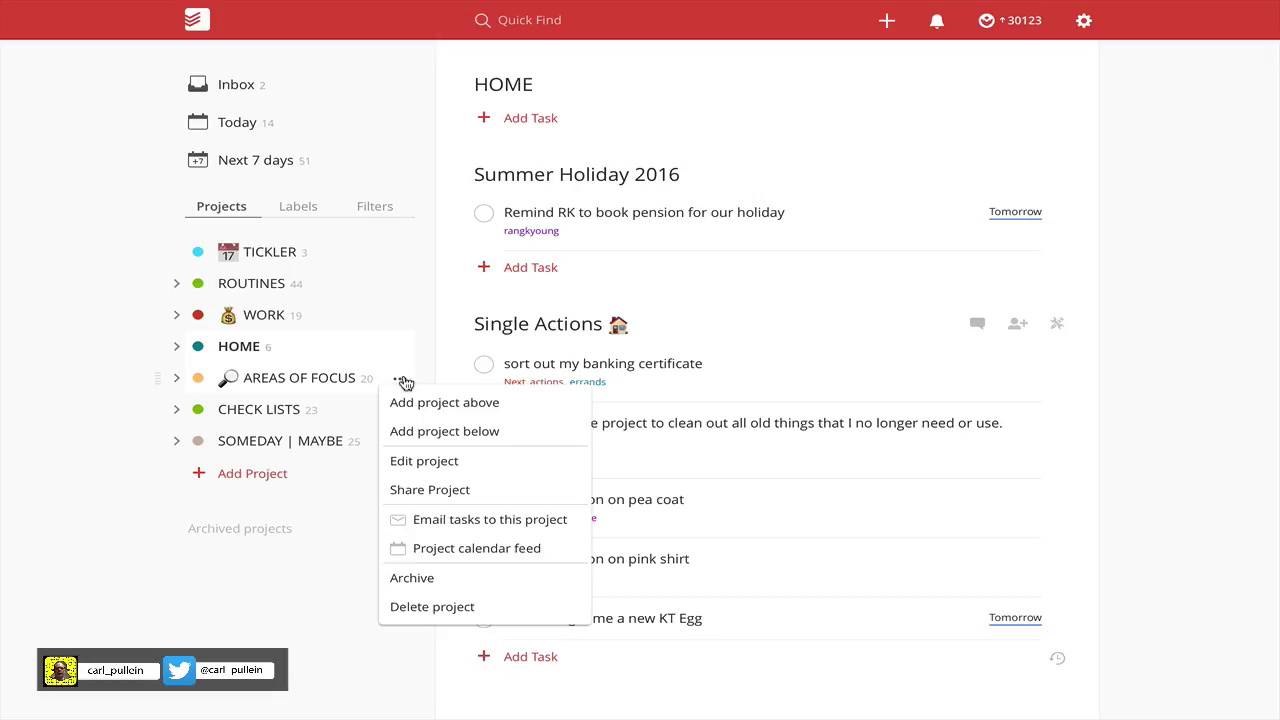
left_click(300, 595)
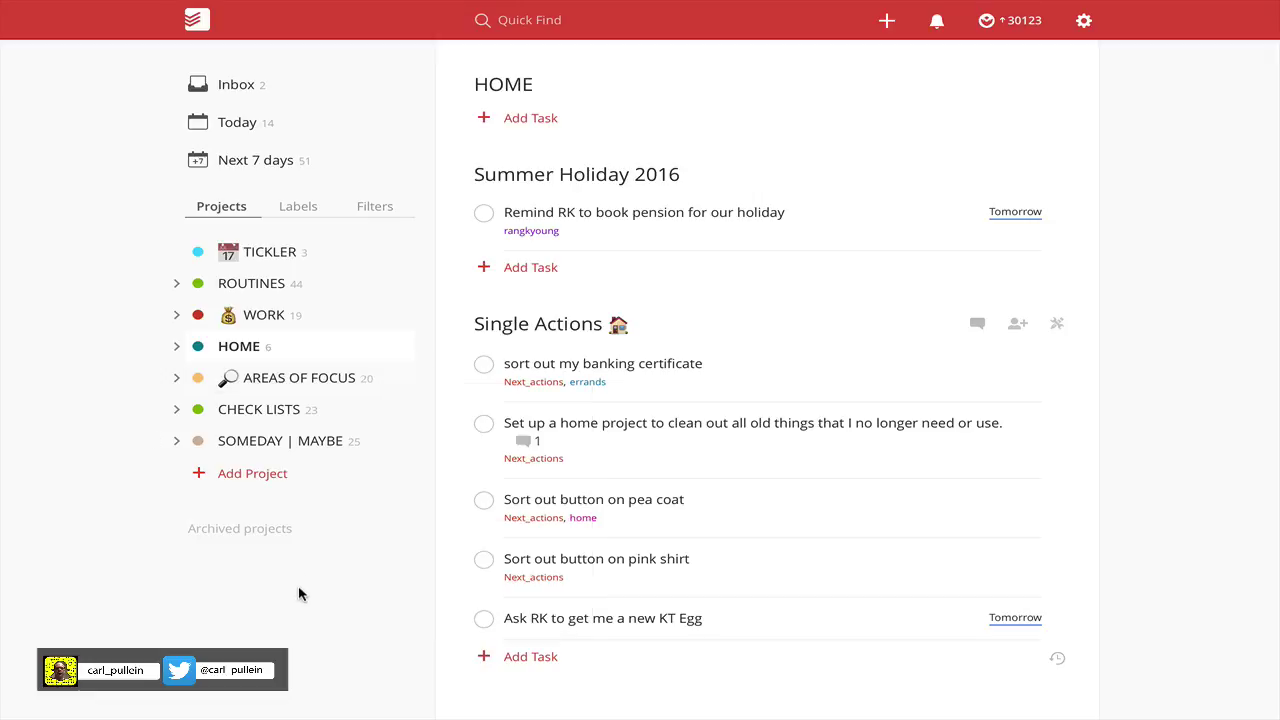